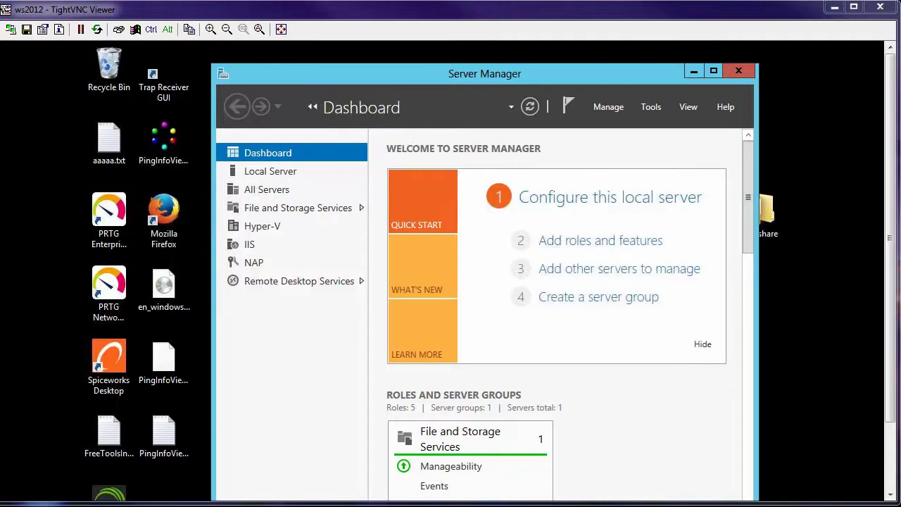
- Maximize the Server Manager window on the remote desktop
drag(894, 352, 894, 220)
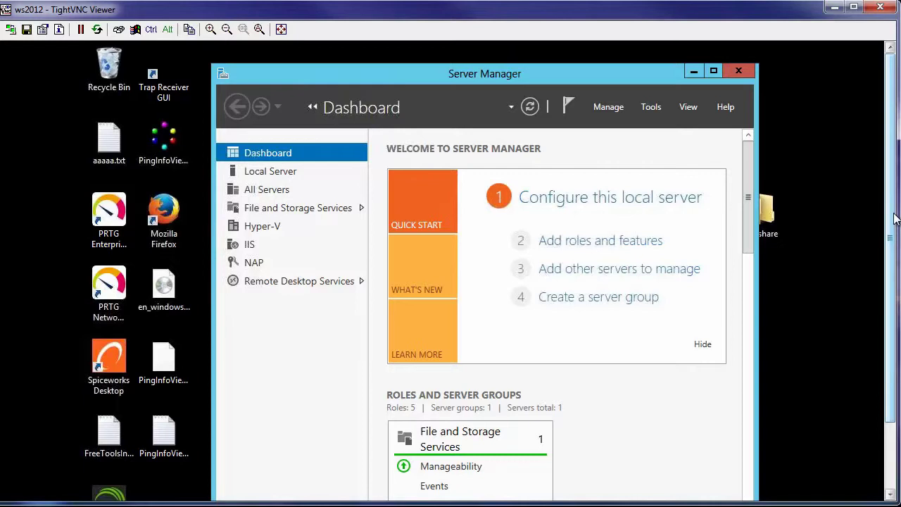
drag(893, 241, 893, 343)
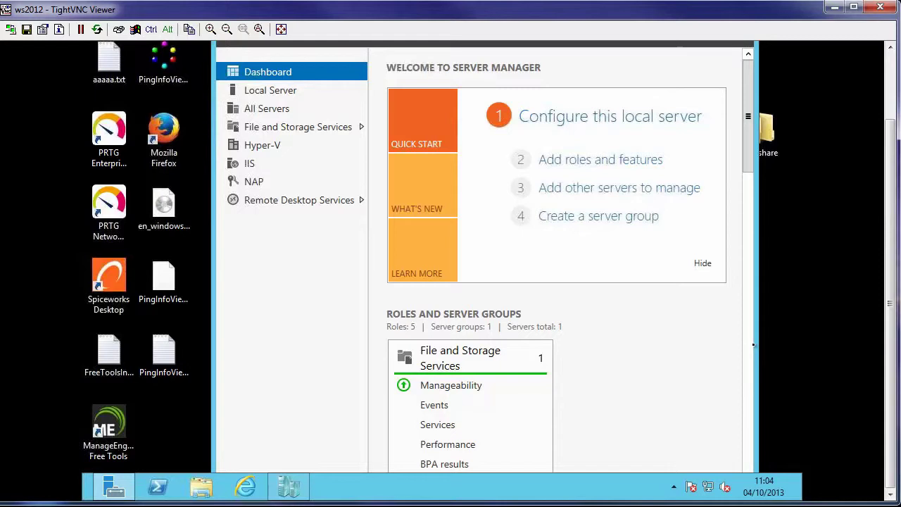
drag(891, 300, 890, 138)
drag(892, 200, 892, 294)
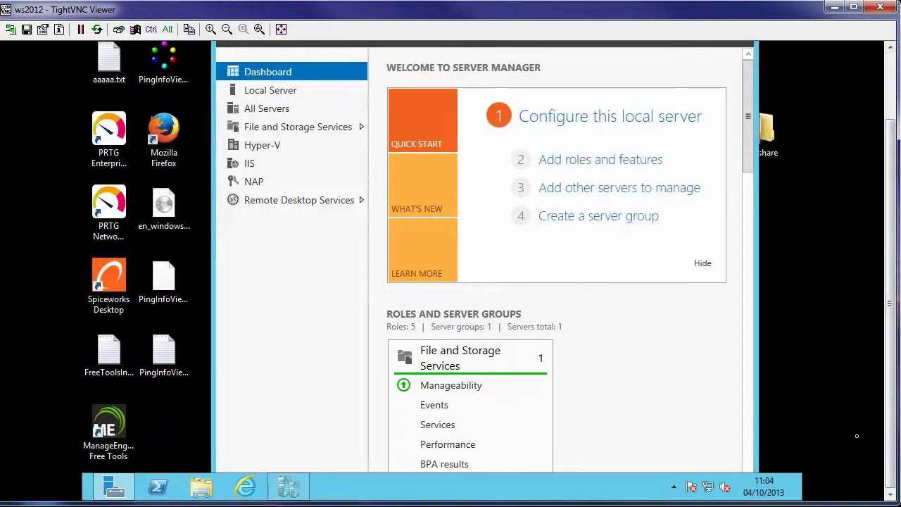
drag(892, 431, 892, 366)
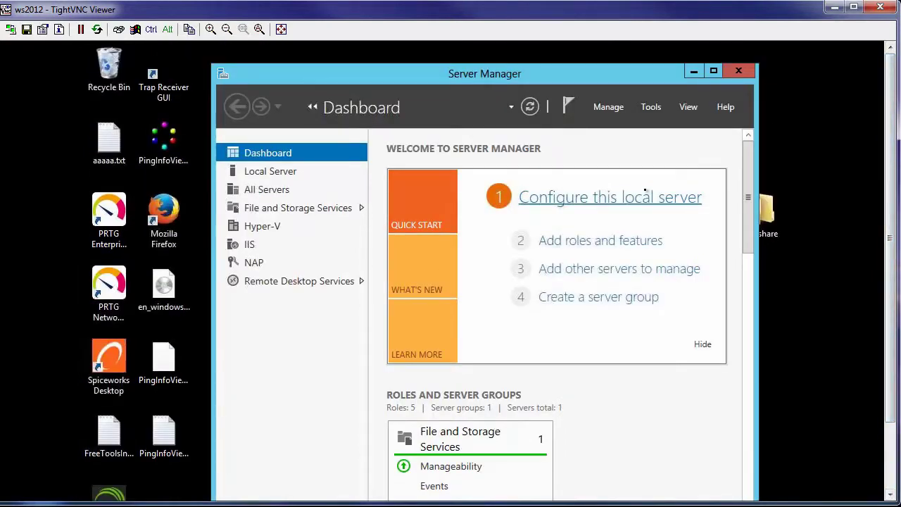
click(713, 71)
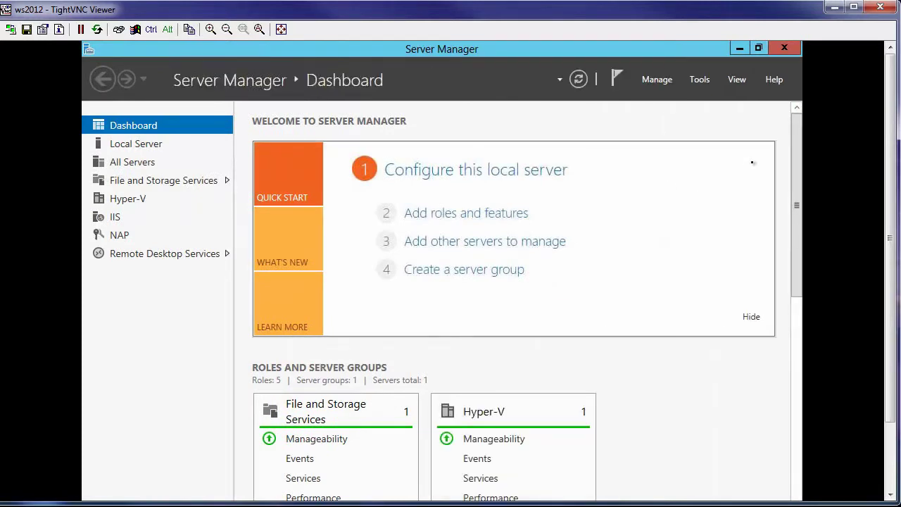
- Bring up the server's Settings charm to view its options, and dismiss it
mouse_move(803, 42)
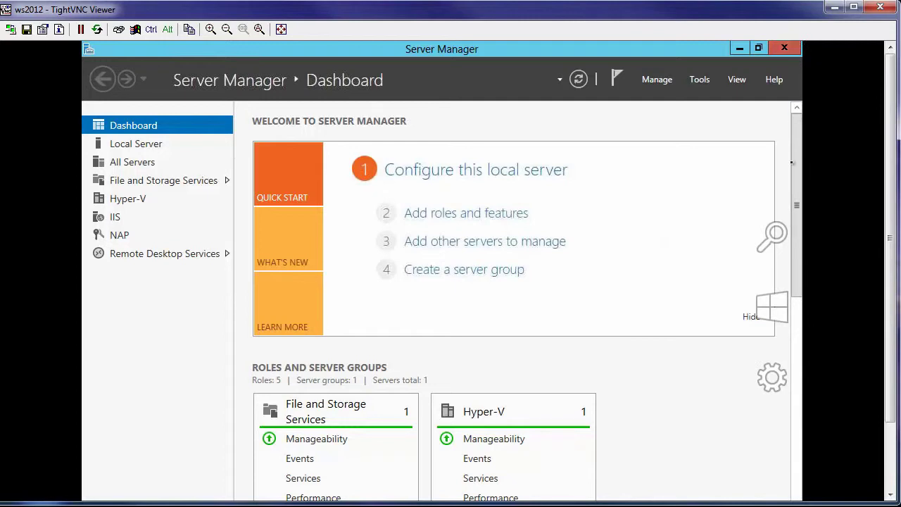
mouse_move(772, 248)
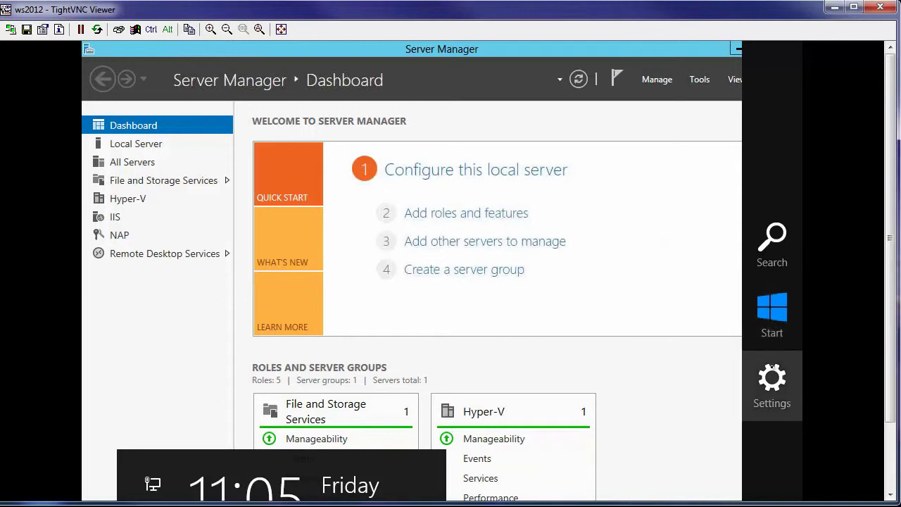
click(775, 385)
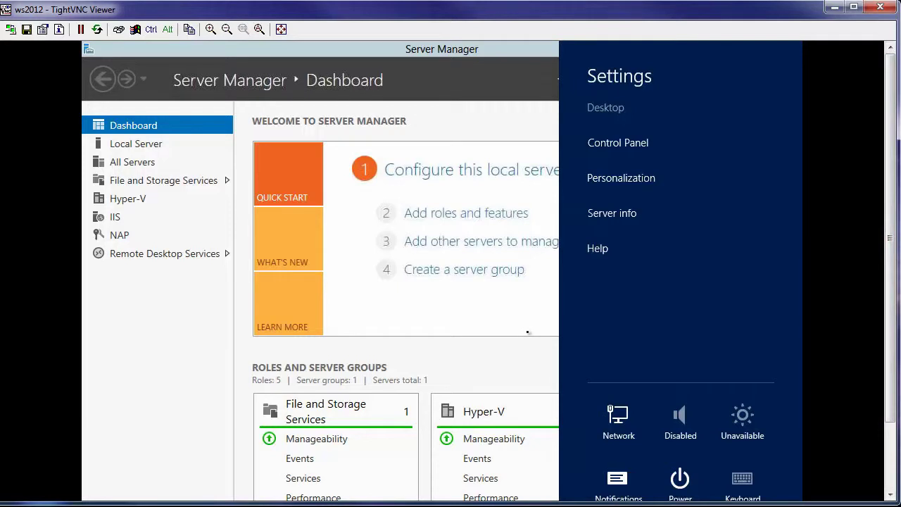
click(530, 334)
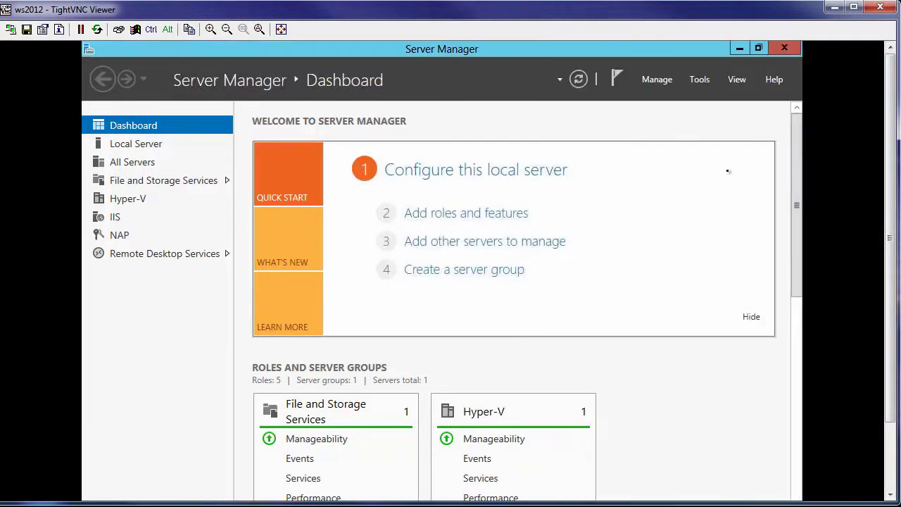
- Look through the list of administrative tools available from the dashboard and close the list
drag(897, 234, 889, 156)
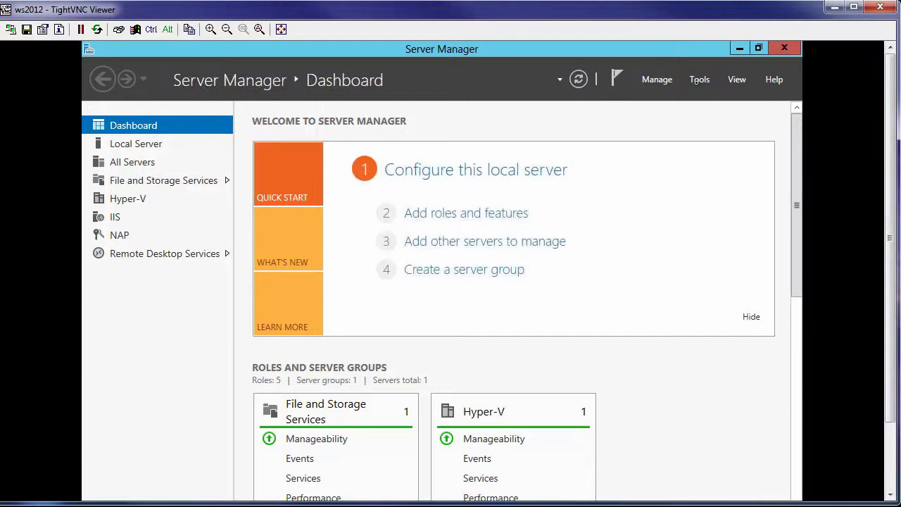
click(699, 79)
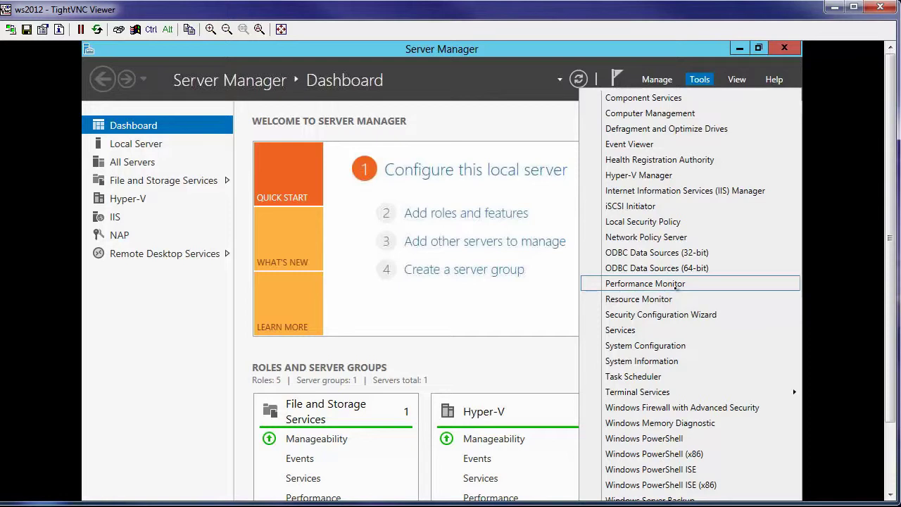
click(529, 349)
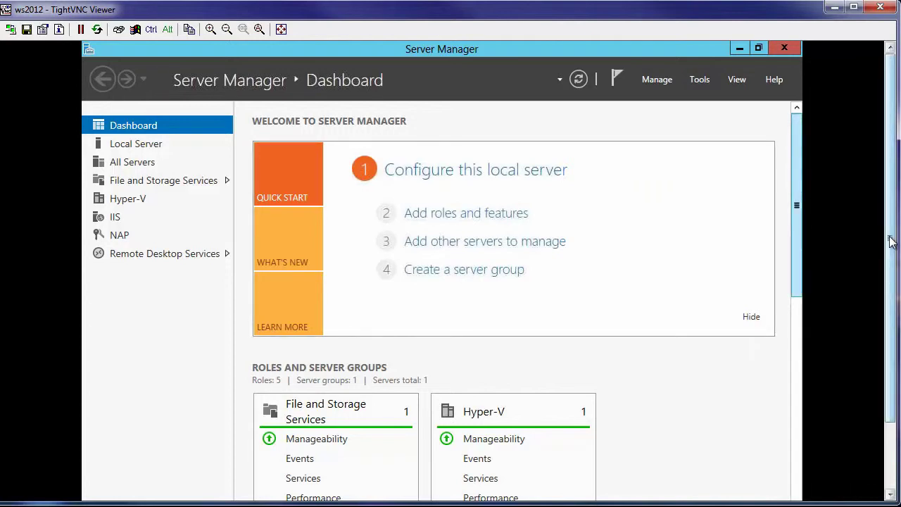
- Examine the role and server group tiles on the dashboard, from File and Storage Services down to All Servers
drag(891, 242, 891, 323)
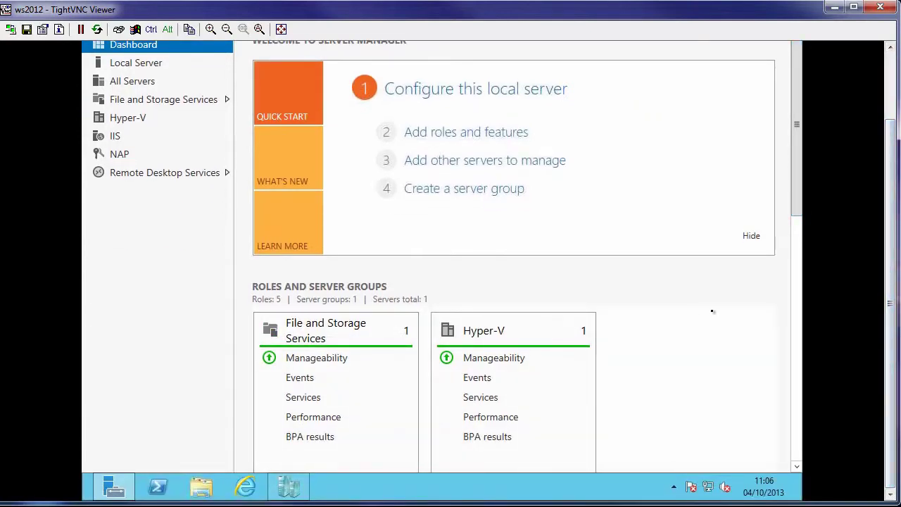
mouse_move(889, 329)
mouse_down()
mouse_move(888, 264)
mouse_move(889, 345)
mouse_up()
scroll(698, 352, down, 3)
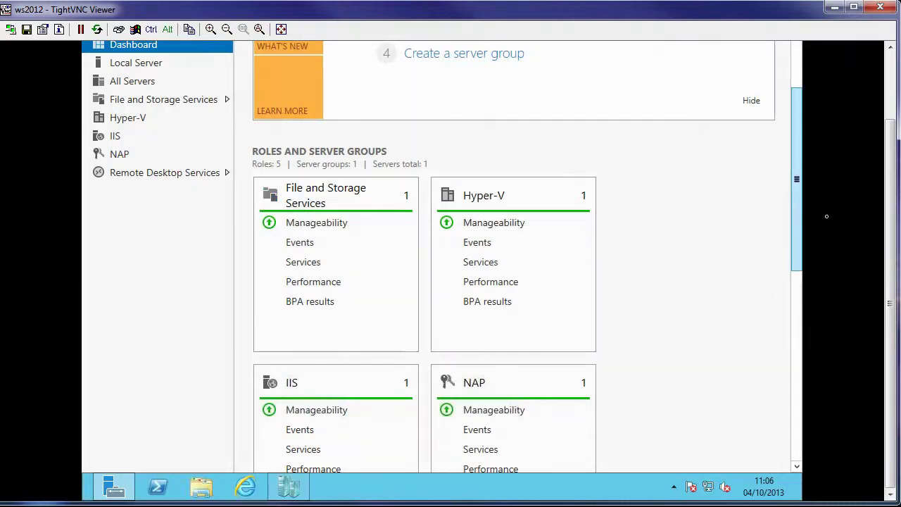
drag(796, 234, 796, 367)
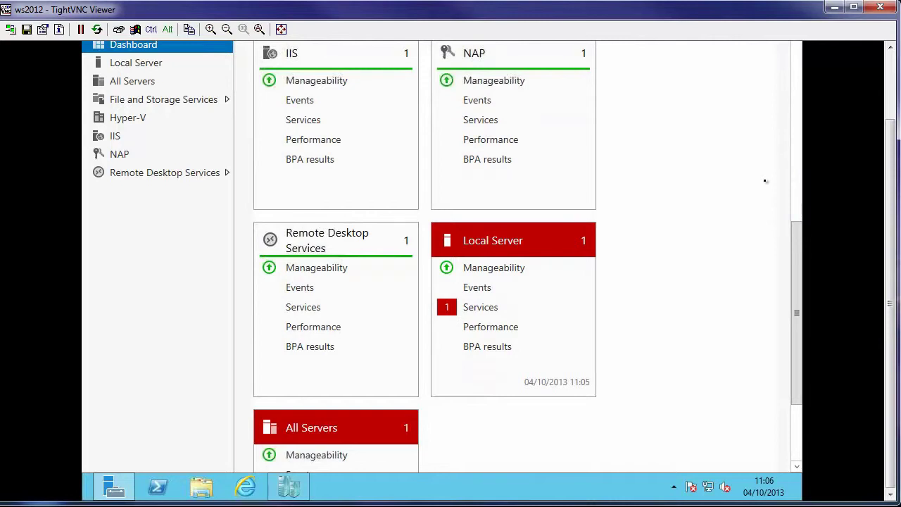
drag(797, 284, 784, 99)
scroll(796, 252, up, 2)
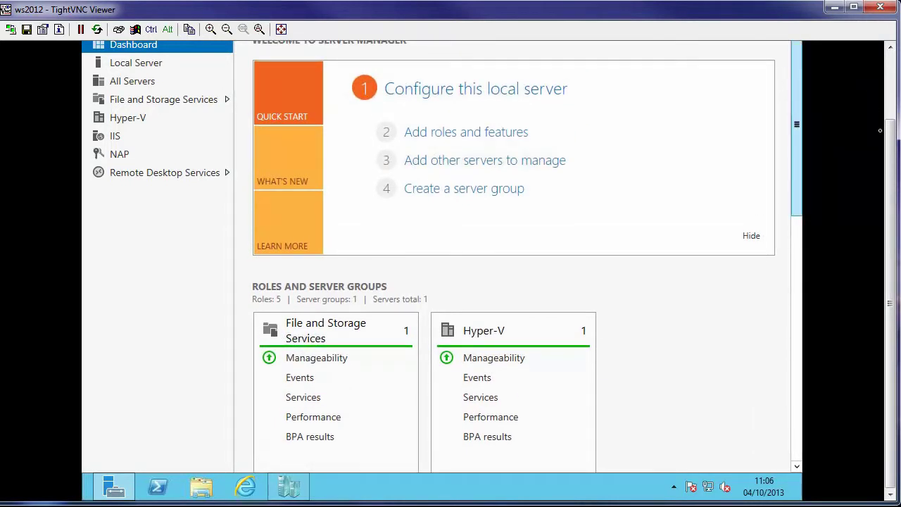
drag(885, 125, 885, 60)
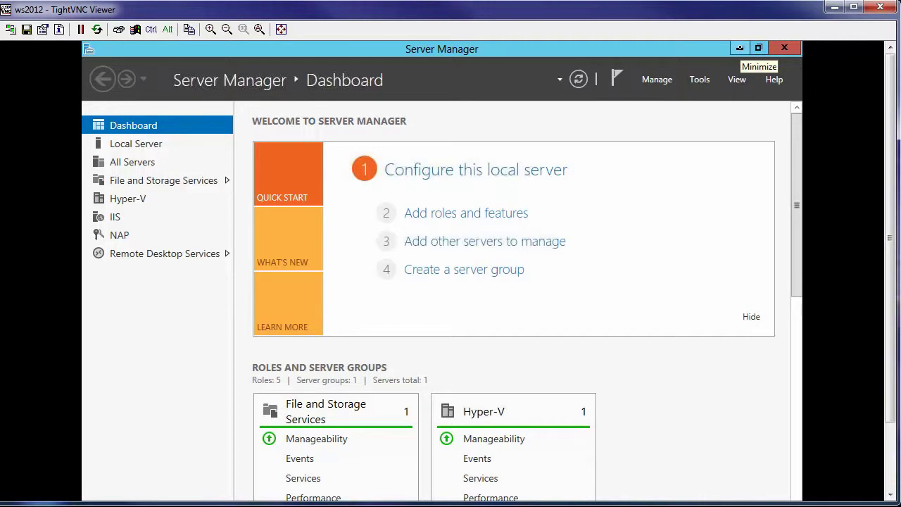
- Minimize Server Manager and look over the application shortcuts and files on the server's desktop
click(740, 48)
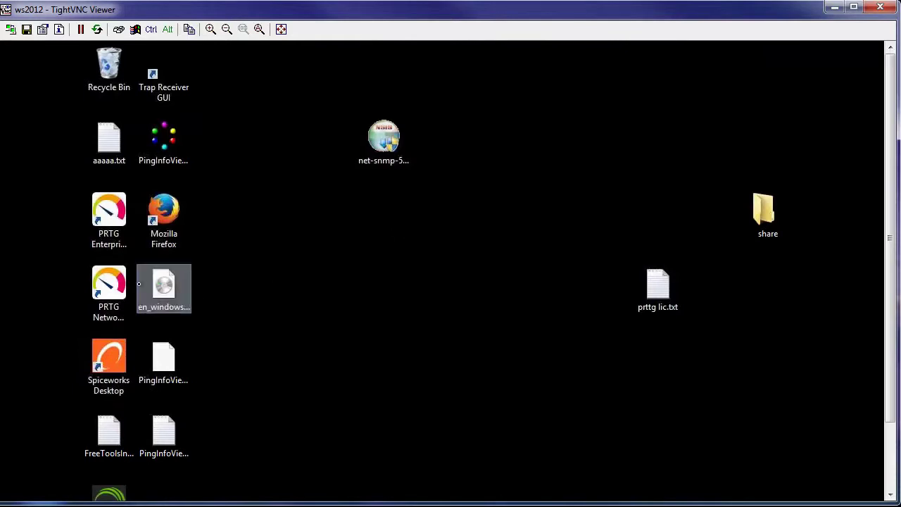
click(164, 285)
click(109, 359)
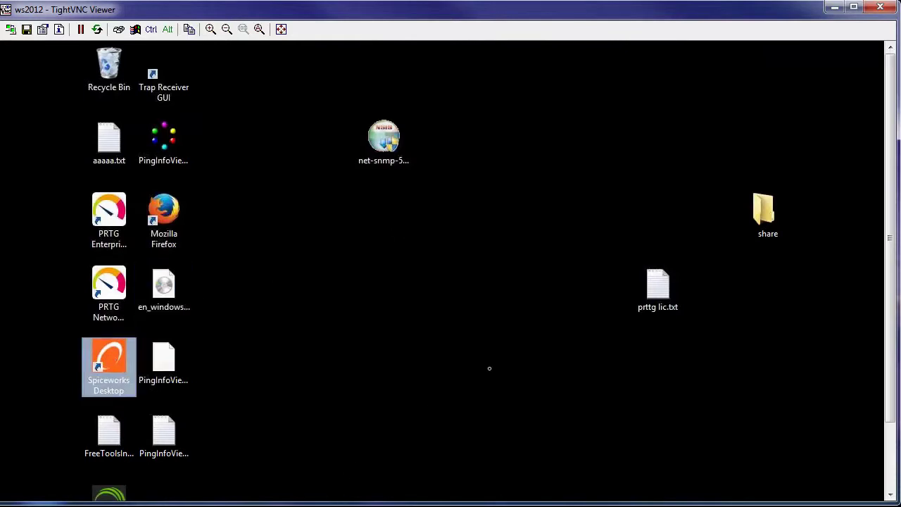
drag(890, 238, 890, 305)
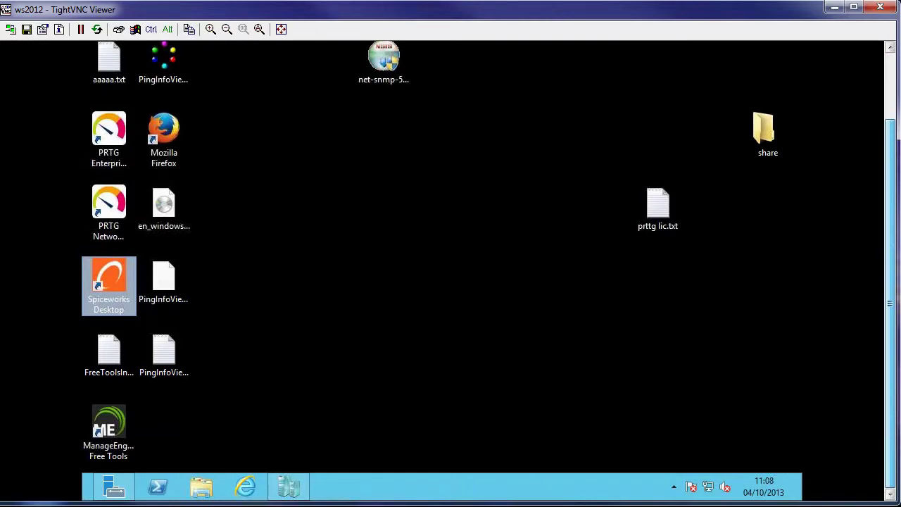
key(Down)
key(Down)
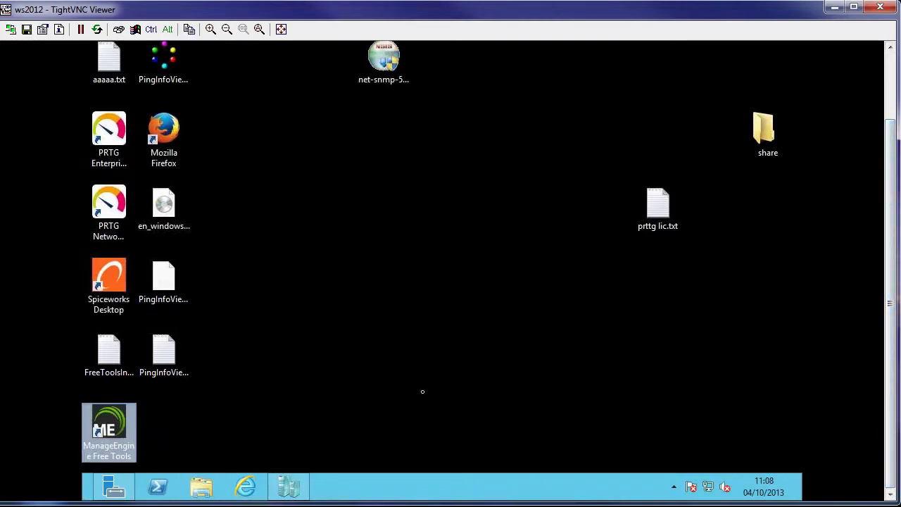
mouse_move(885, 346)
mouse_down()
mouse_move(885, 302)
mouse_move(886, 334)
mouse_up()
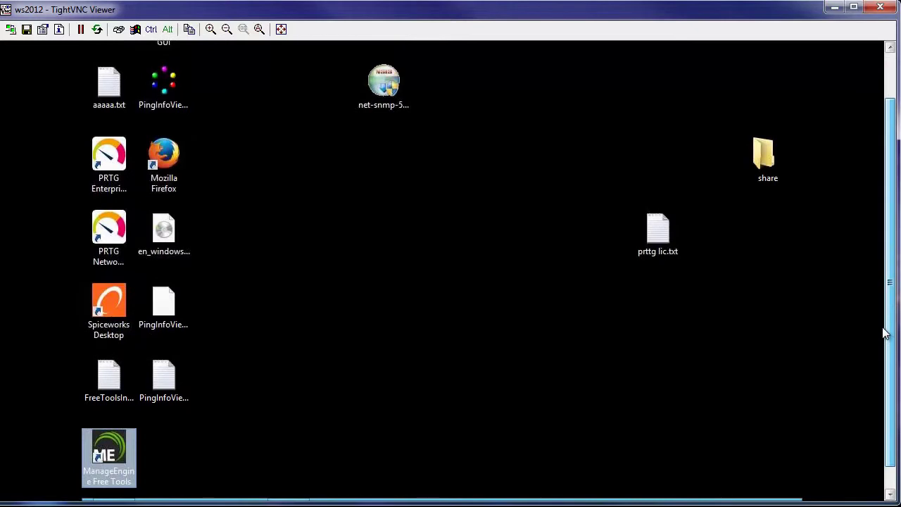
click(331, 433)
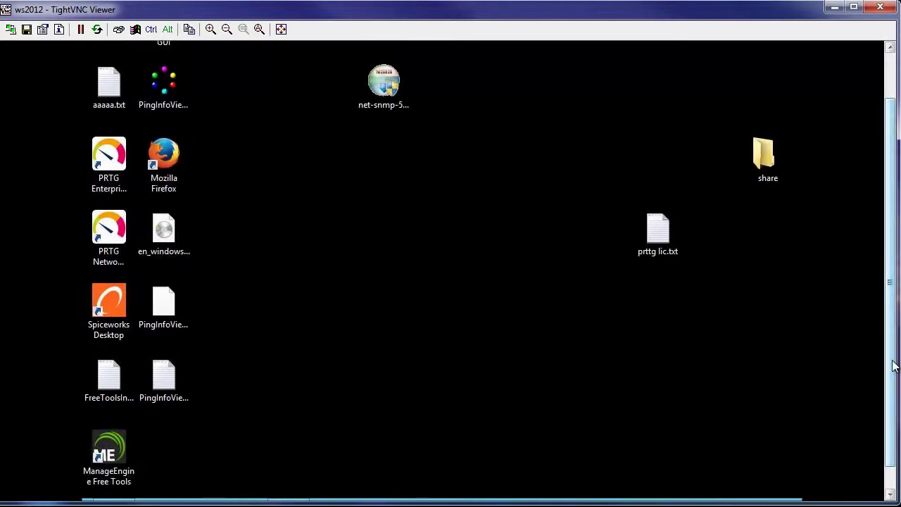
drag(893, 365, 897, 264)
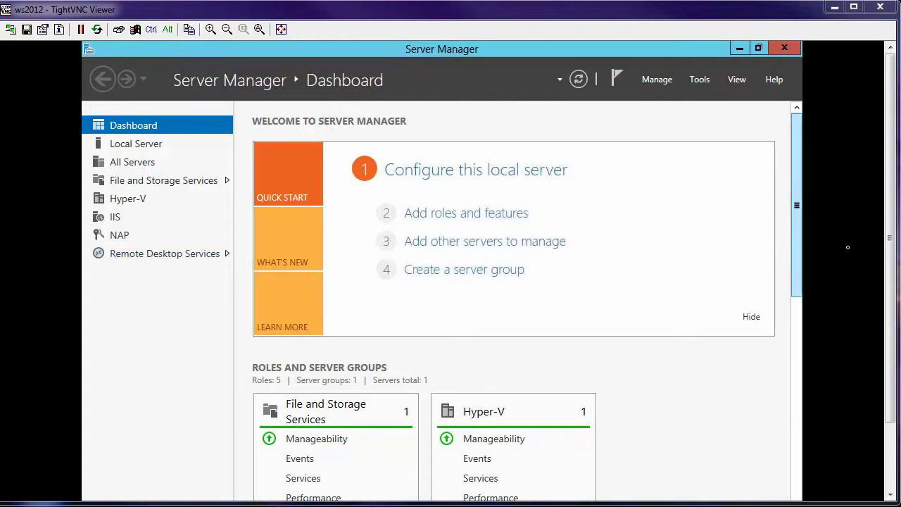
- Show the Local Server page in Server Manager
click(143, 144)
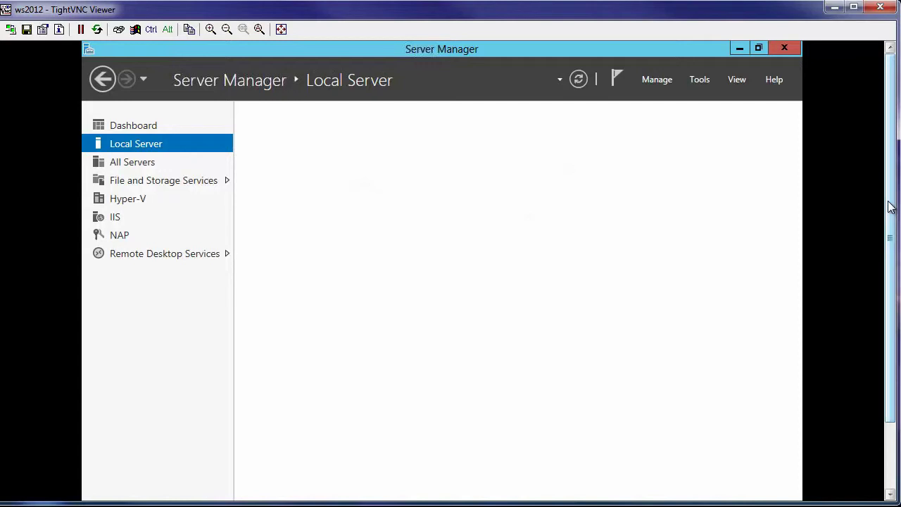
drag(890, 206, 885, 145)
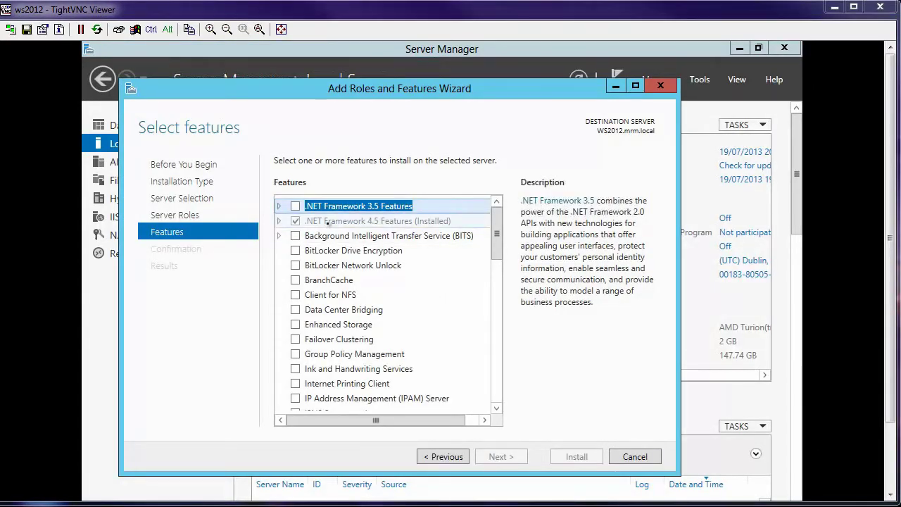
- Inspect the .NET Framework 3.5 and 4.5 entries in the feature selection, toggling 3.5 on and off, and leave the wizard without installing
click(369, 222)
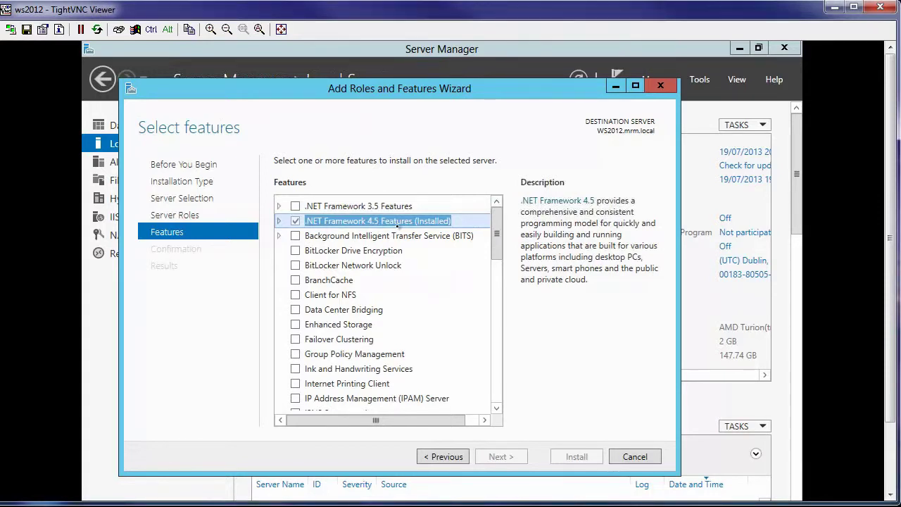
click(397, 205)
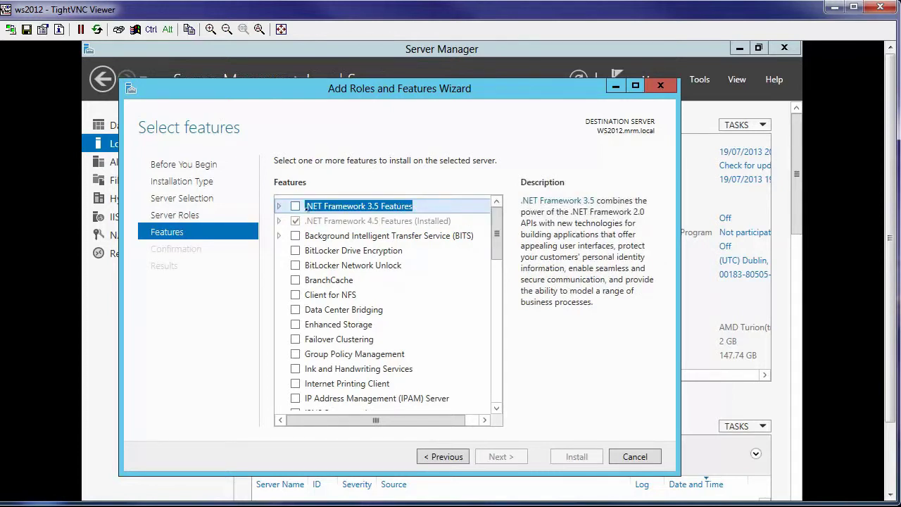
click(295, 206)
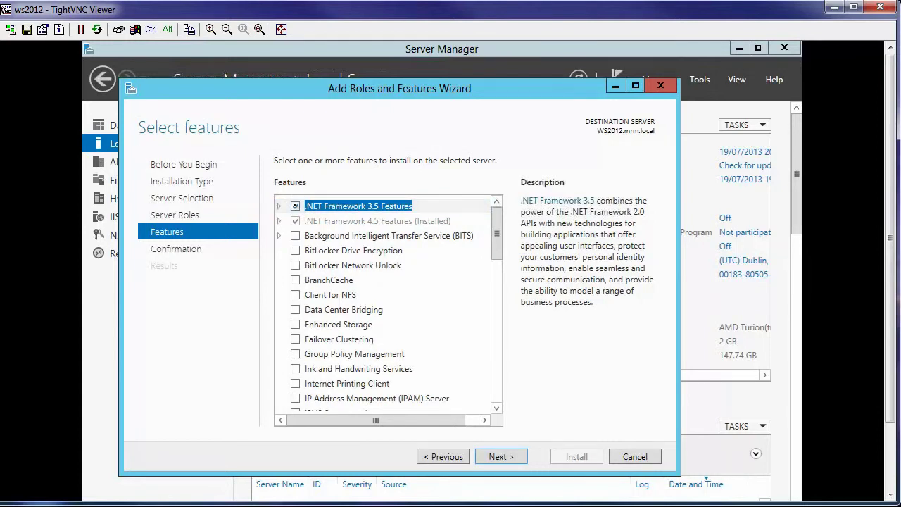
click(295, 206)
click(426, 221)
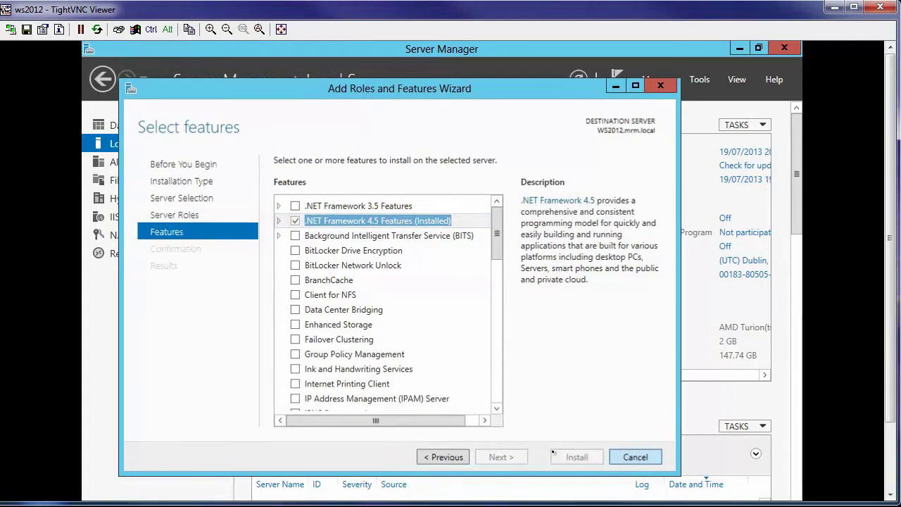
key(Escape)
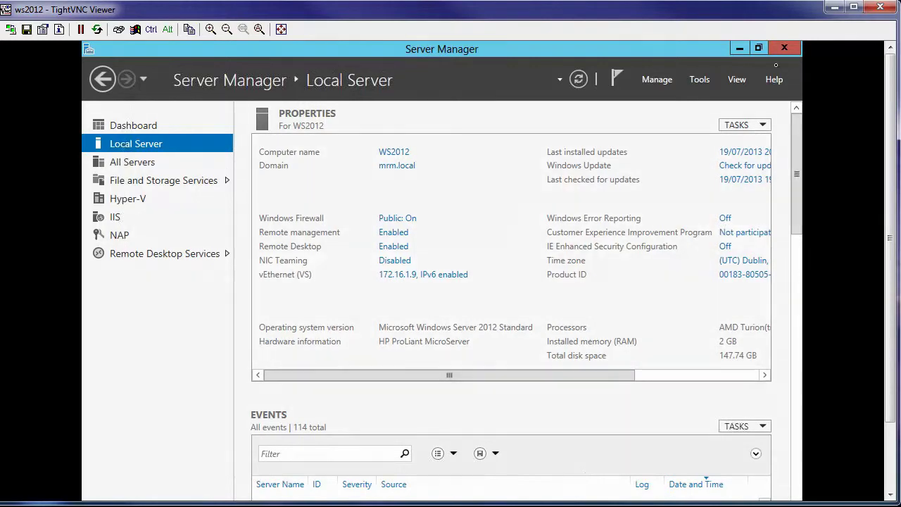
click(685, 80)
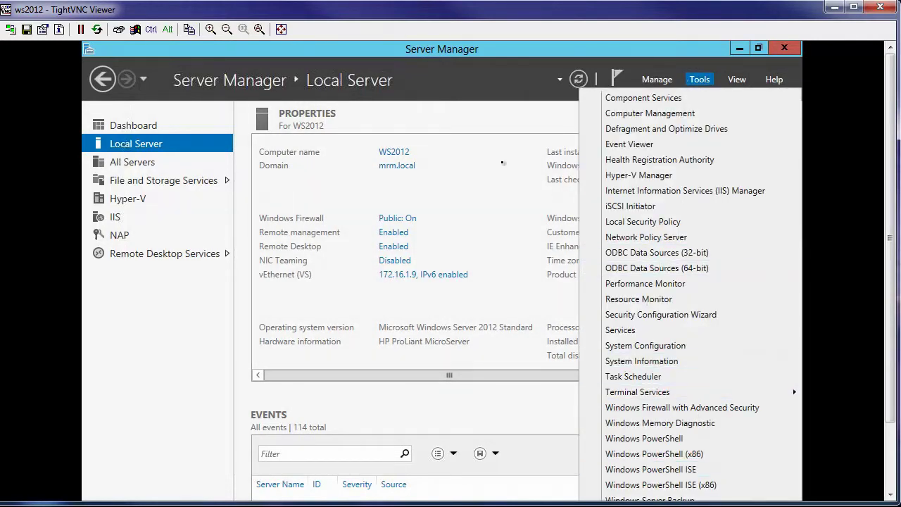
click(481, 158)
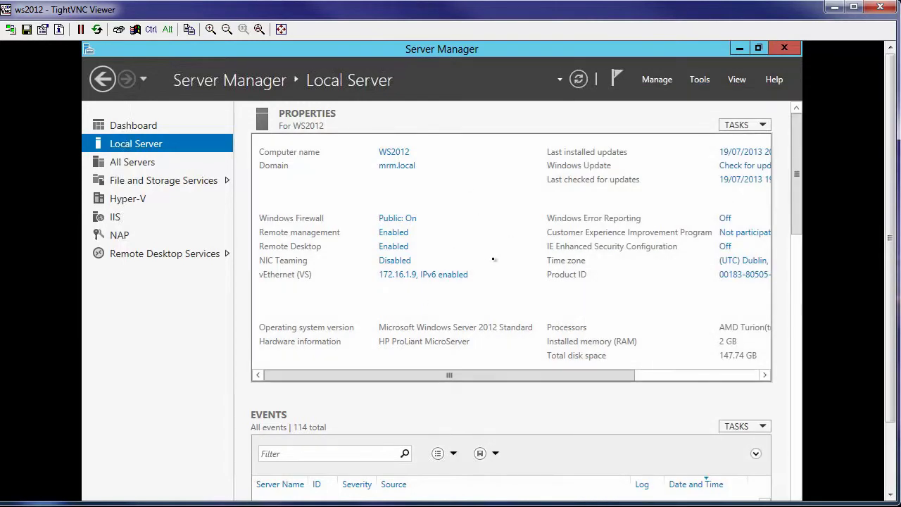
- Return to the Server Manager dashboard and look over the management commands for roles, features, servers and server groups
click(140, 127)
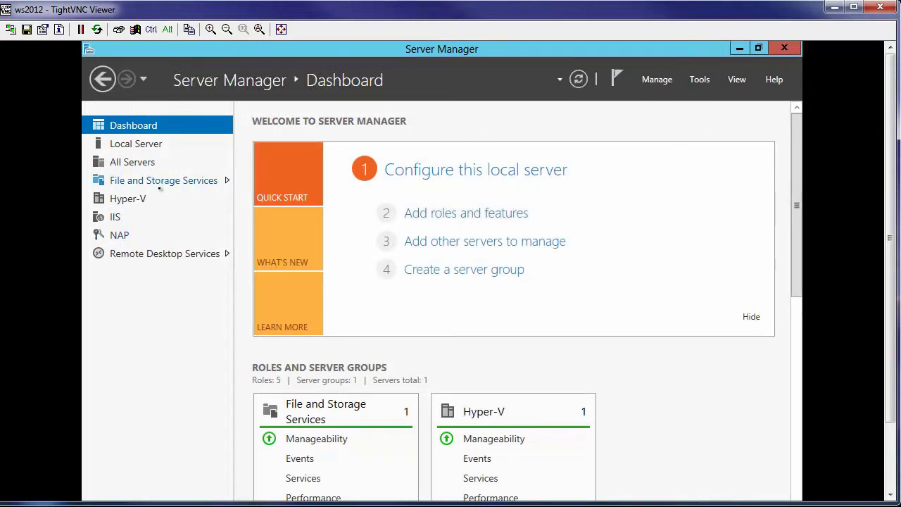
click(657, 80)
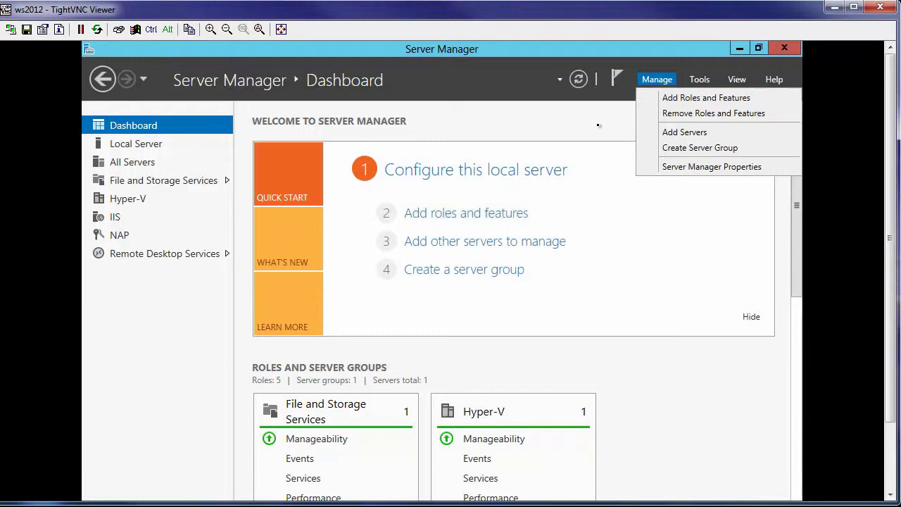
click(598, 126)
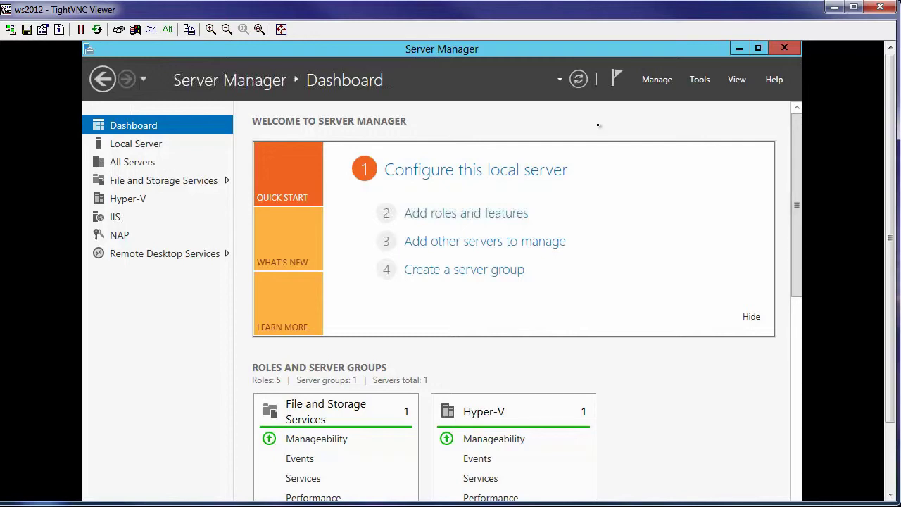
- Open File Explorer on the server and show the contents of the Documents library
click(890, 489)
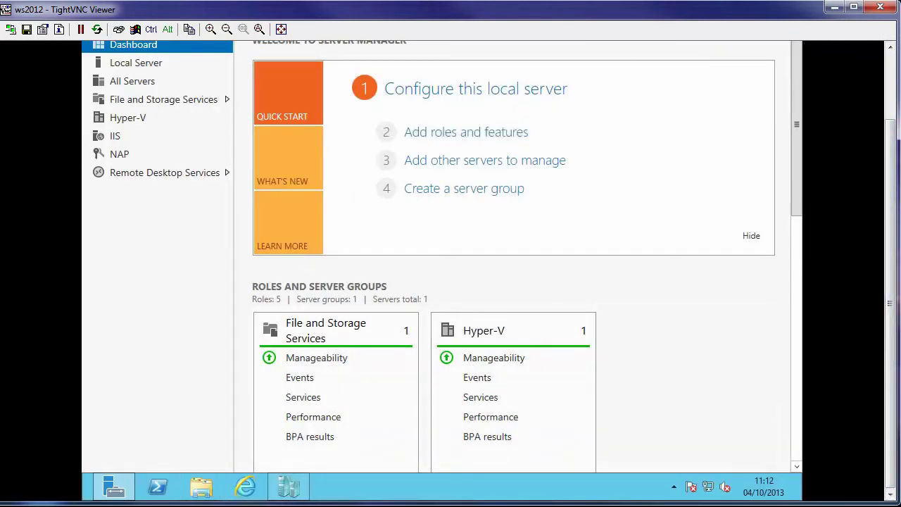
click(891, 78)
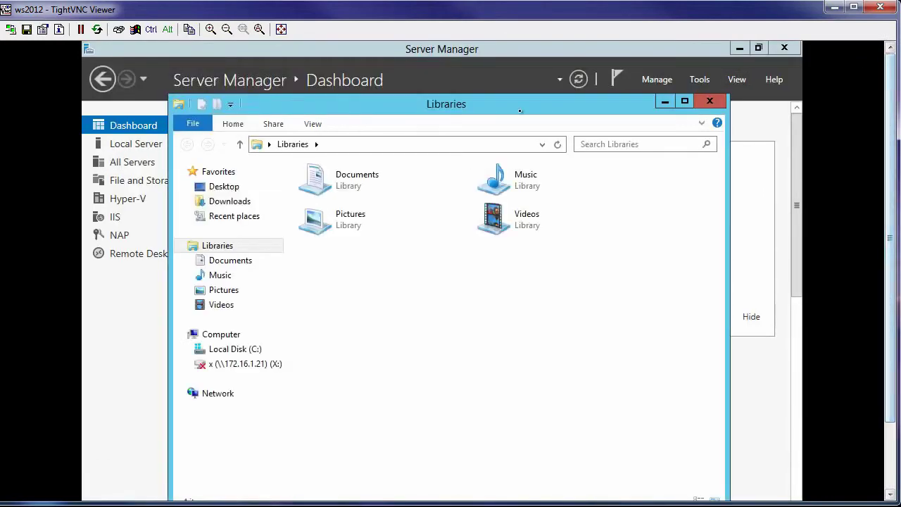
double_click(370, 179)
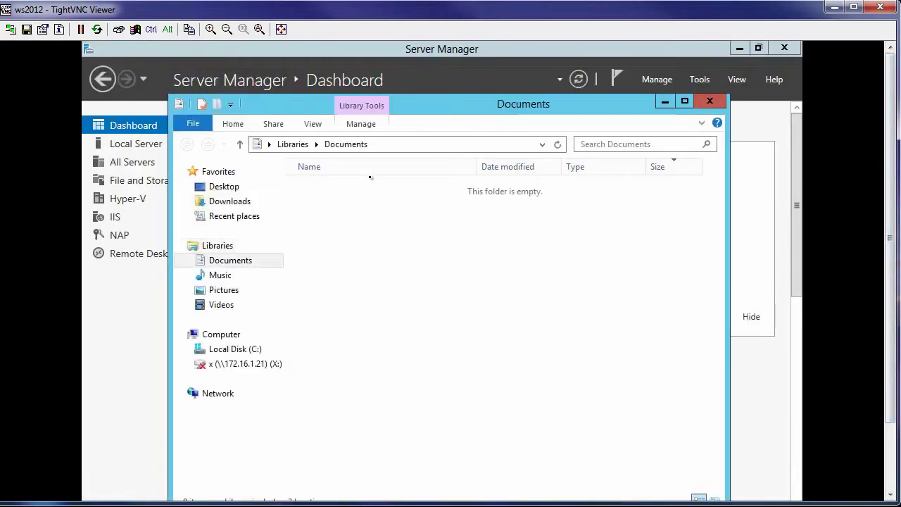
- Look over the new item types available in the Documents library without creating anything, and minimize File Explorer
right_click(354, 290)
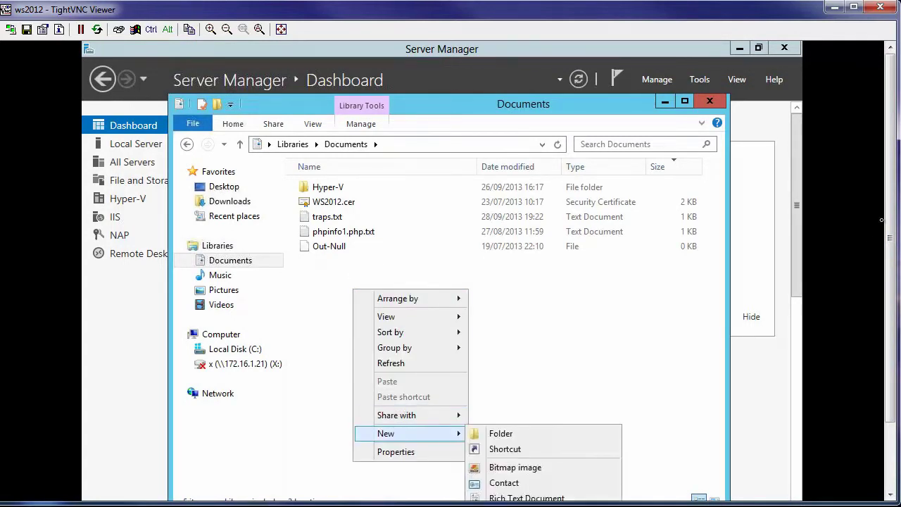
drag(891, 226, 890, 307)
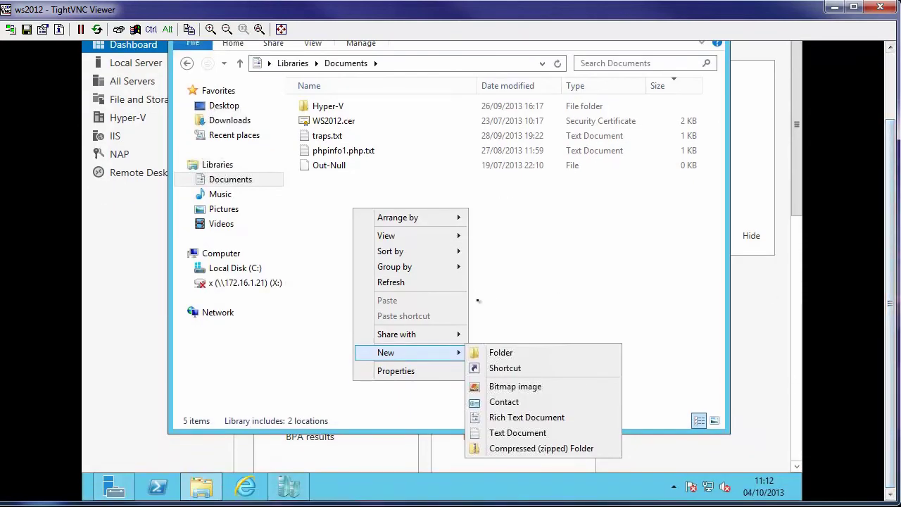
click(504, 283)
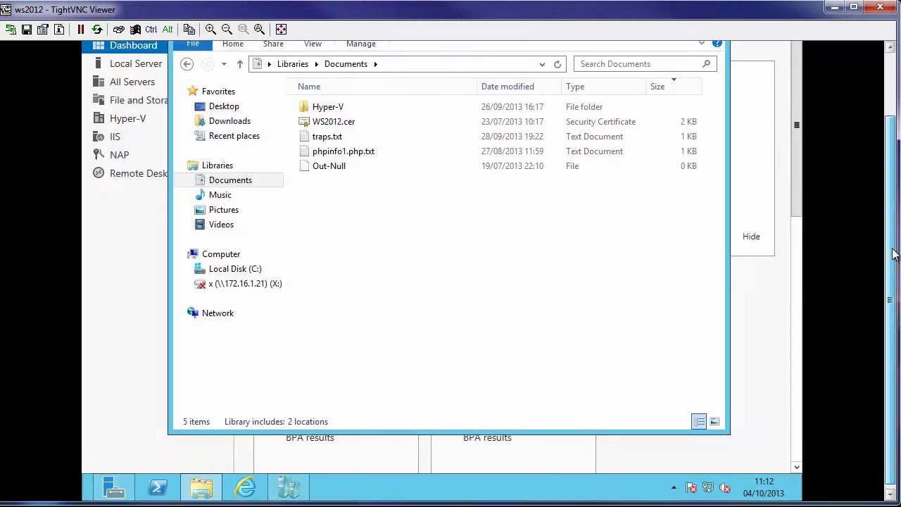
drag(890, 302, 890, 237)
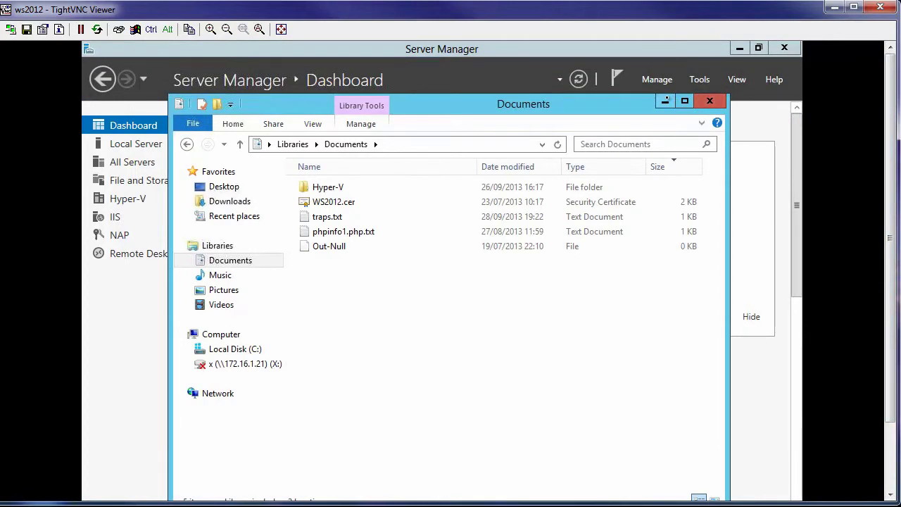
click(665, 101)
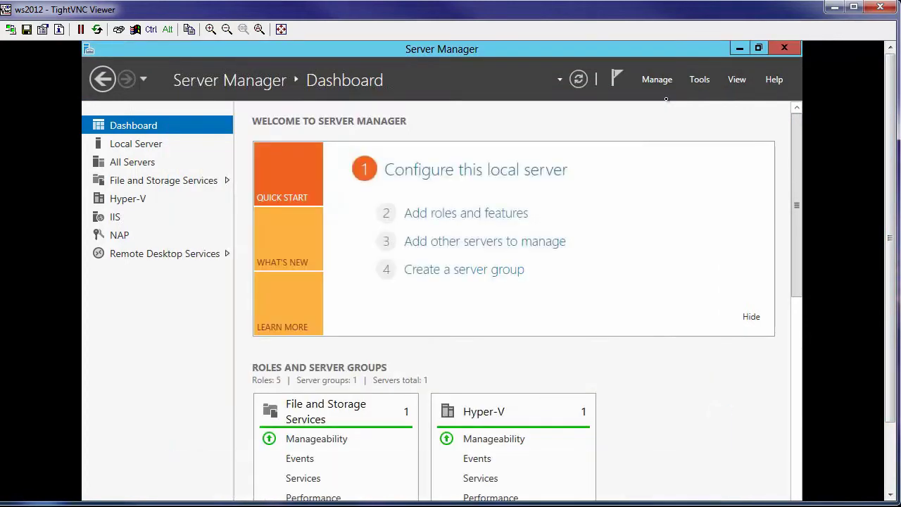